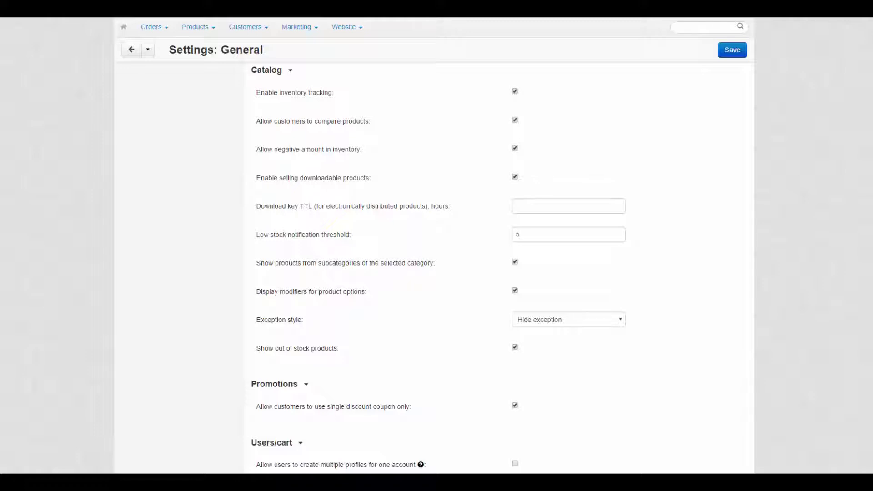
# Scroll the General settings down to the Users/cart options, including multiple profiles per account.
pyautogui.scroll(-8, 438, 267)
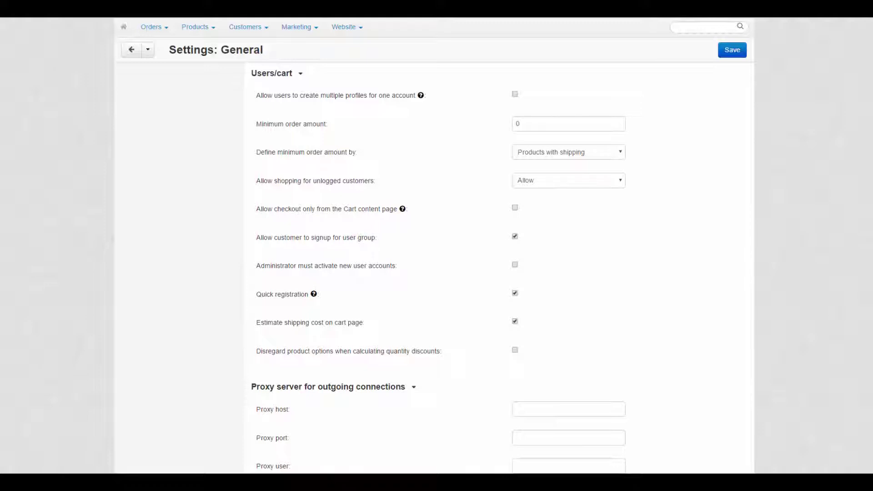
pyautogui.scroll(-3, 438, 268)
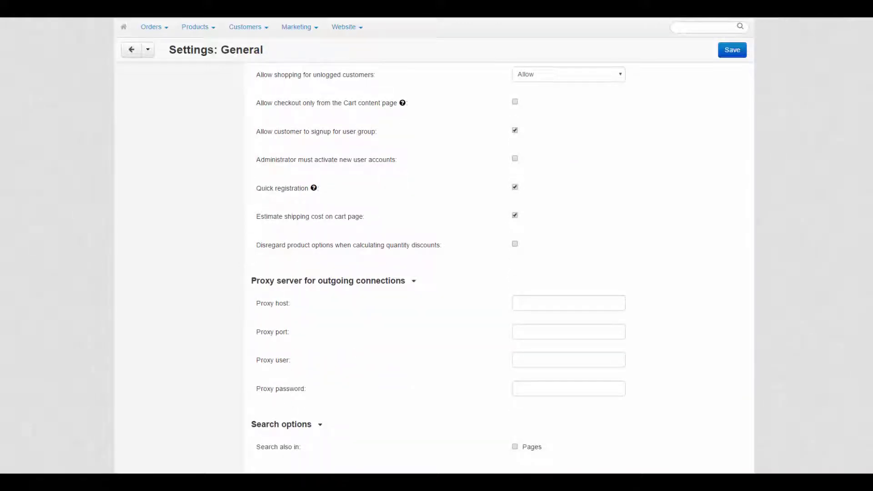
pyautogui.scroll(3, 439, 94)
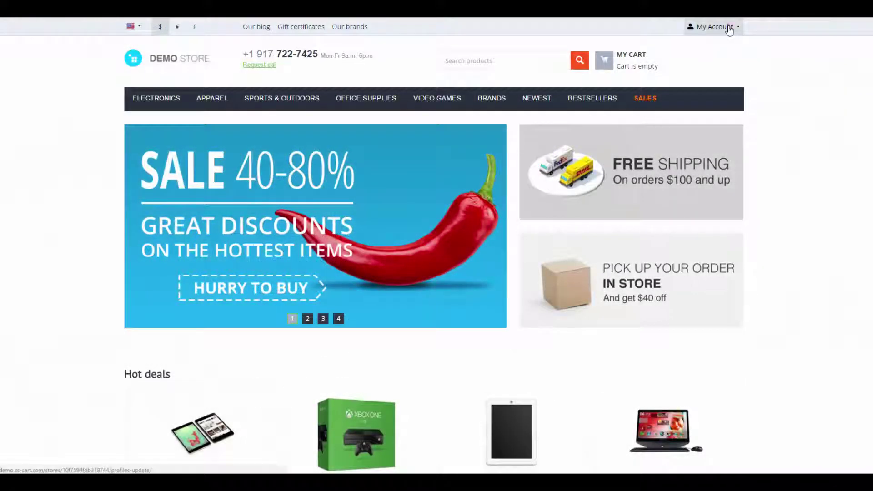
# On the storefront Profile details page, point out the 'Create a new profile' choice.
pyautogui.click(728, 27)
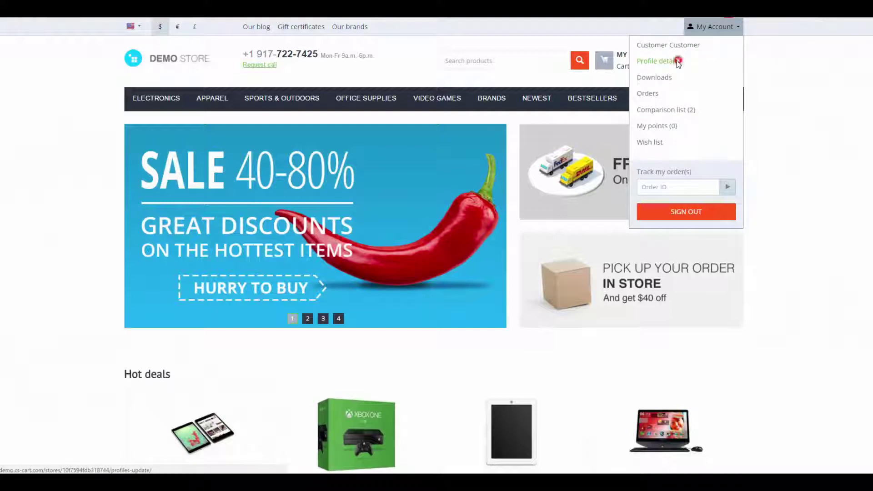
pyautogui.click(678, 61)
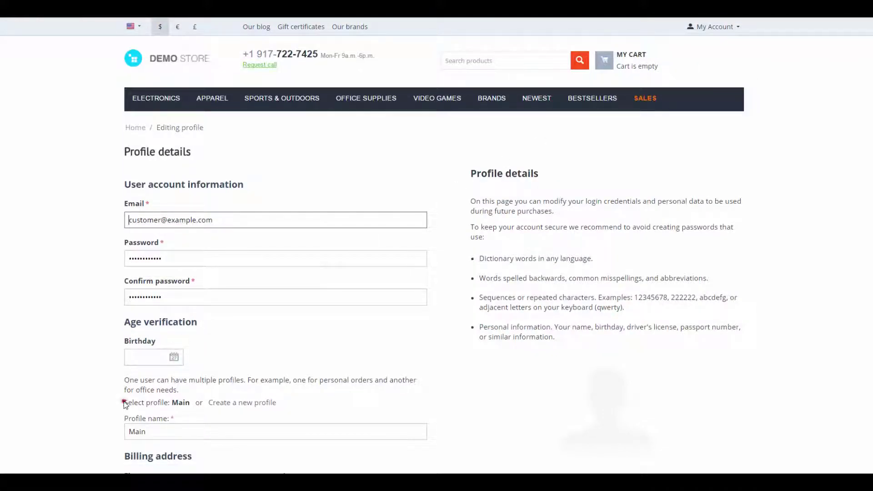
pyautogui.moveTo(125, 403); pyautogui.dragTo(307, 404)
pyautogui.click(312, 405)
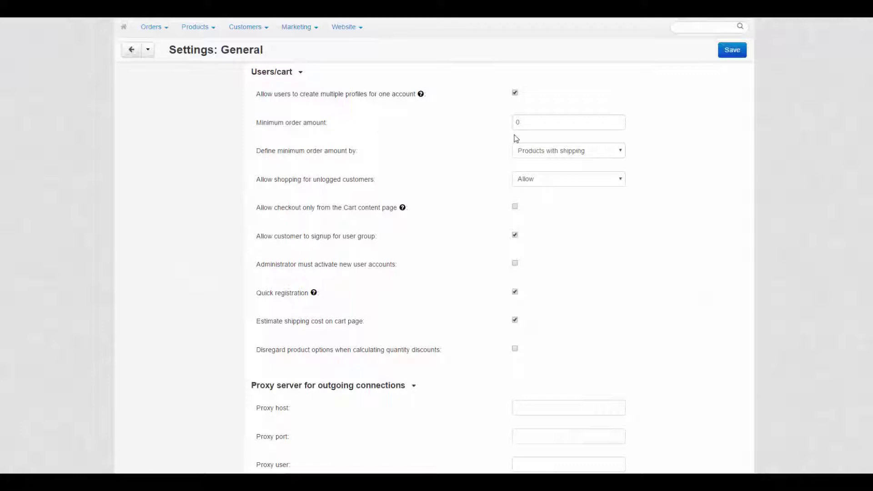
# Set a $100.00 Minimum order amount, keeping 'Products with shipping' as the basis.
pyautogui.click(537, 126)
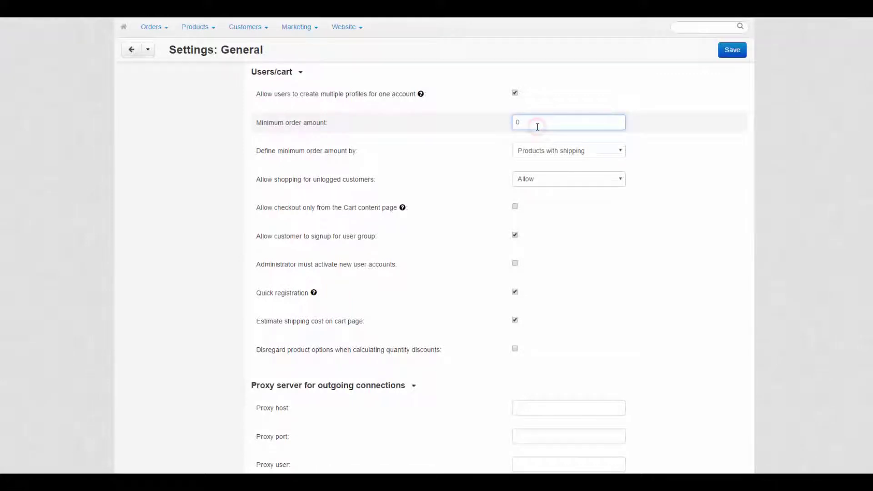
pyautogui.click(597, 155)
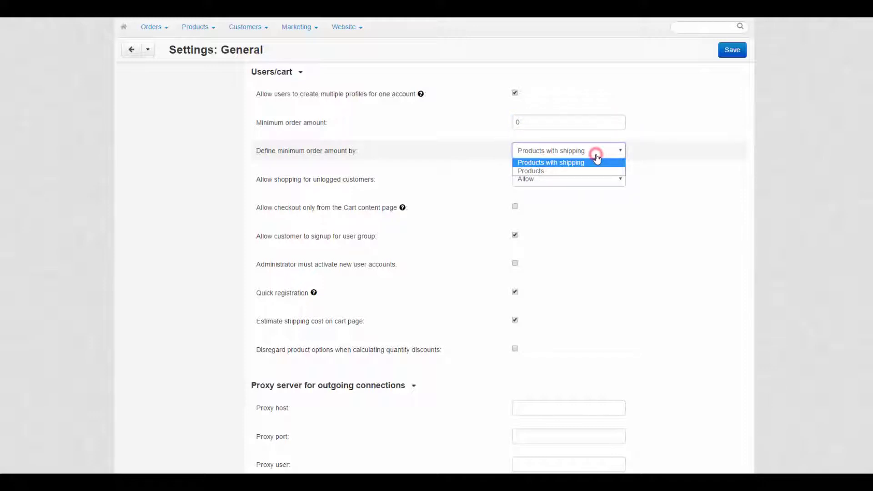
pyautogui.click(597, 161)
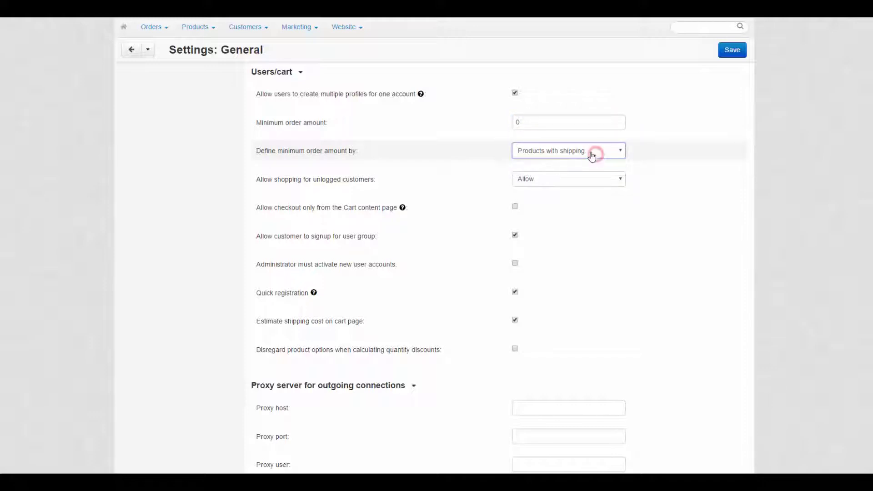
pyautogui.click(529, 123)
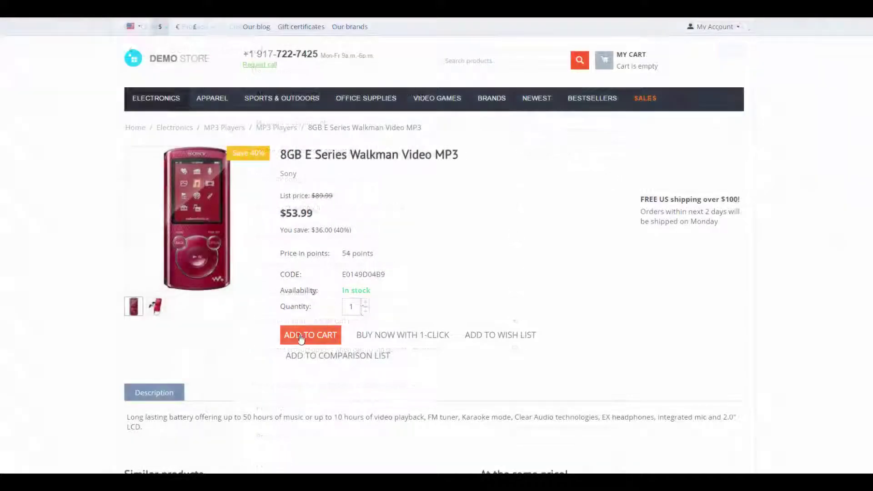
# Check out the 8GB Walkman on the storefront and show the minimum order total message.
pyautogui.click(298, 335)
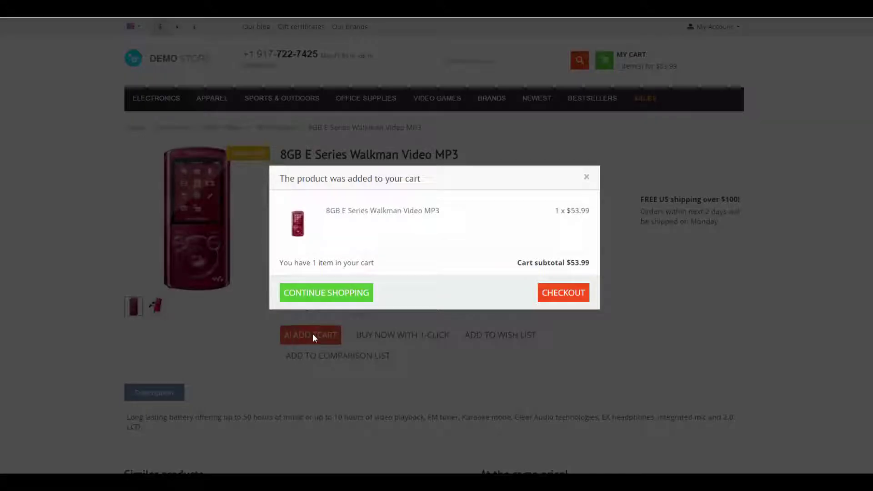
pyautogui.click(555, 292)
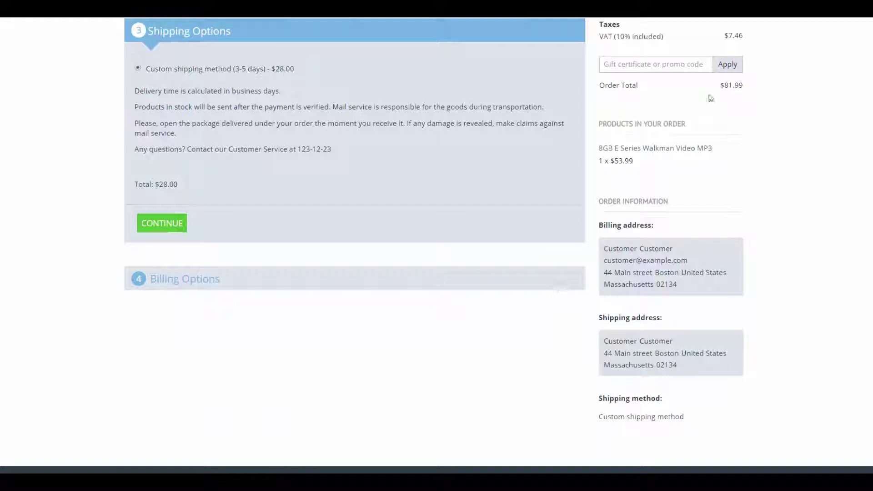
pyautogui.click(157, 227)
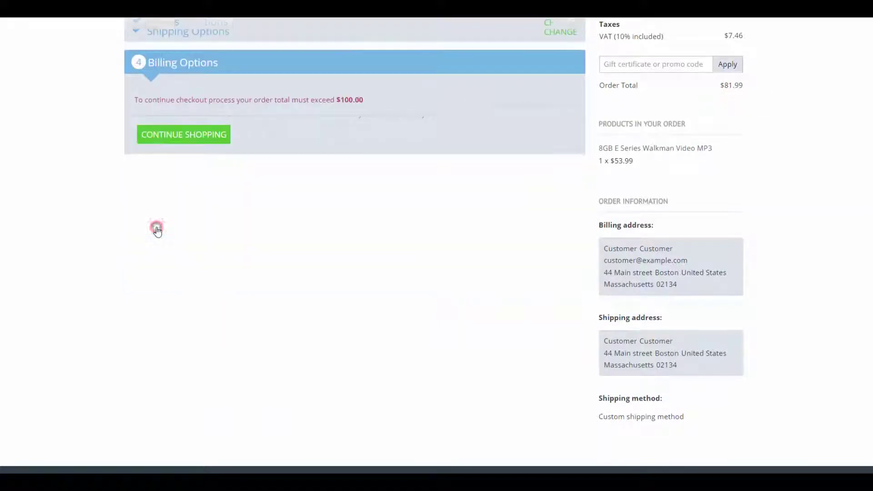
pyautogui.moveTo(130, 69); pyautogui.dragTo(374, 70)
pyautogui.click(378, 72)
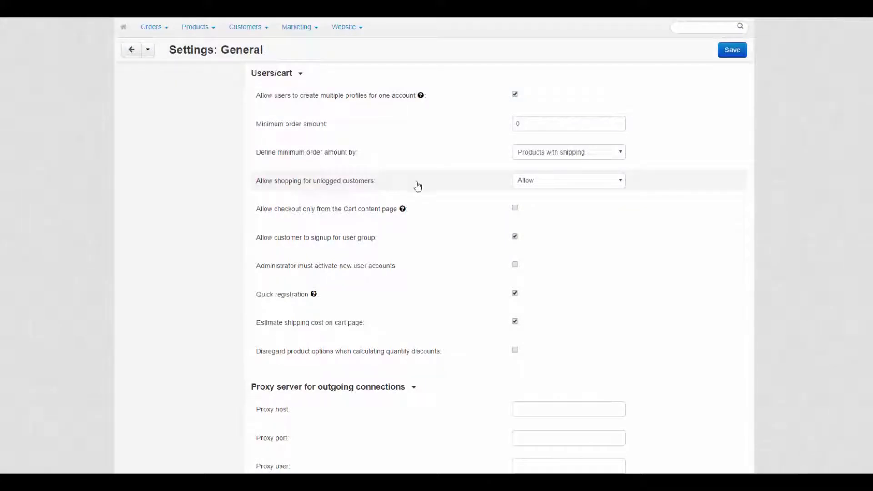
# Hide price and Add to cart for unlogged customers, then preview the Packard Bell OneTwo.
pyautogui.click(571, 182)
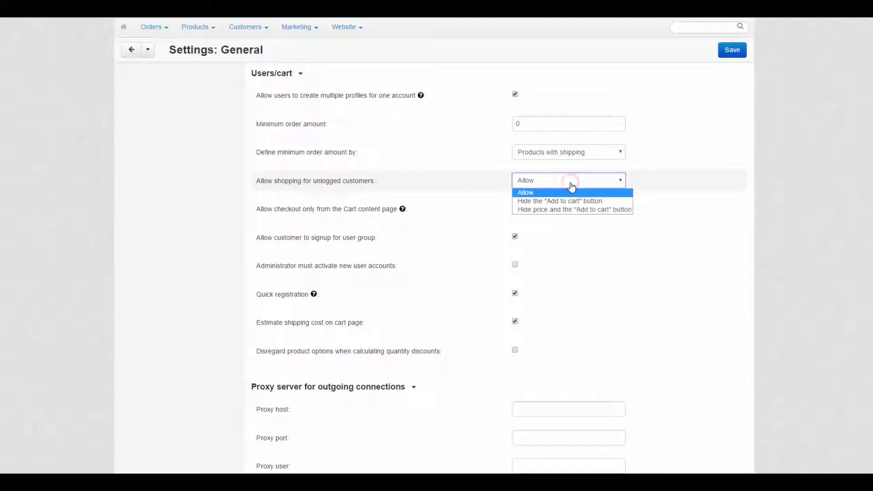
pyautogui.click(576, 210)
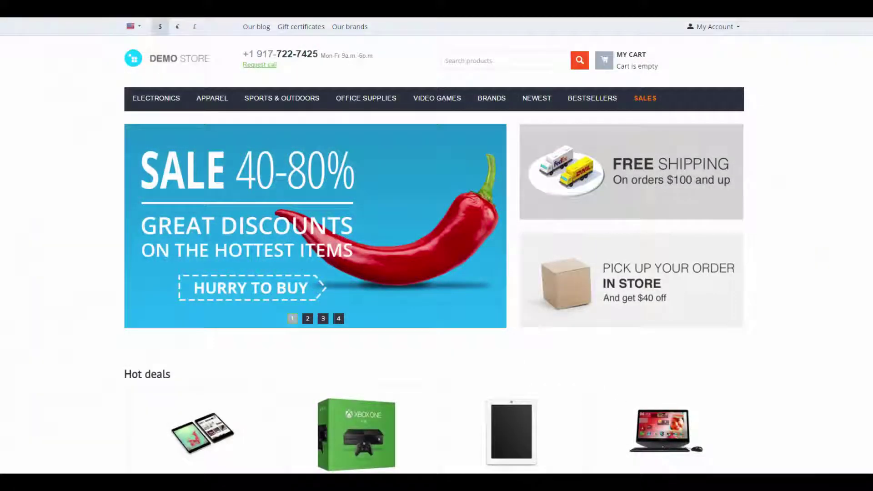
pyautogui.scroll(-7, 437, 245)
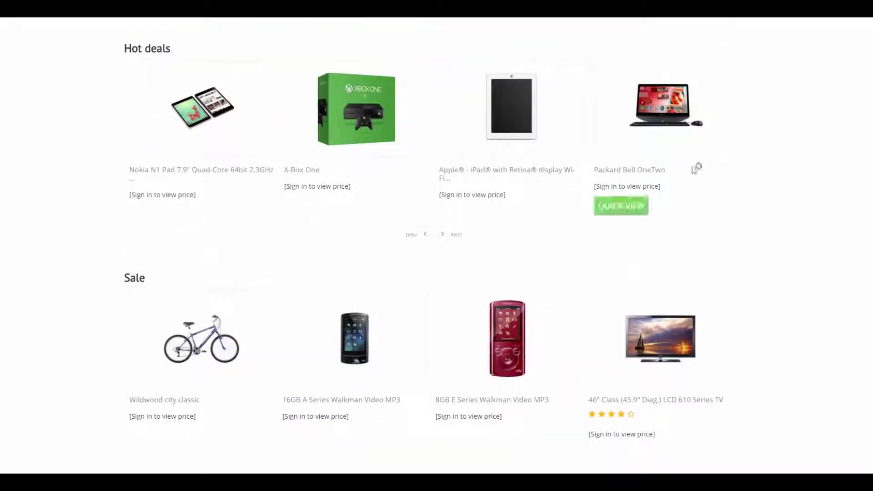
pyautogui.click(624, 210)
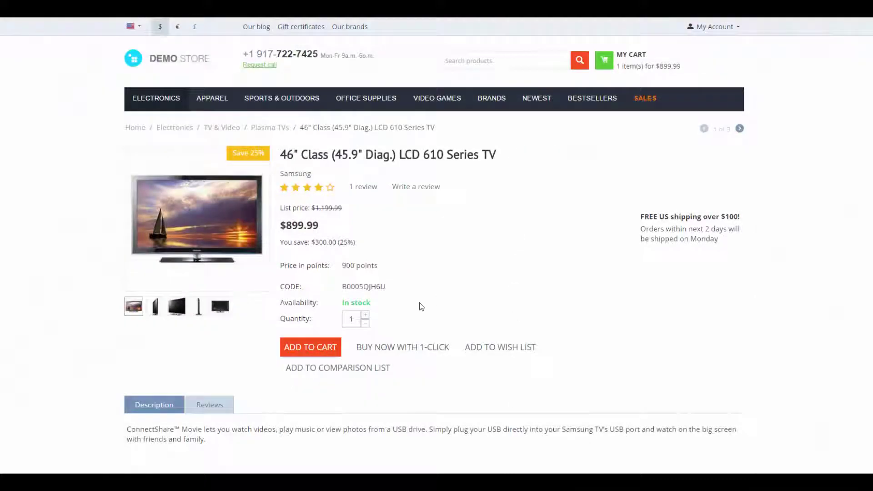
# Check out a 46" LCD TV via the cart page, then allow user group signup.
pyautogui.click(319, 348)
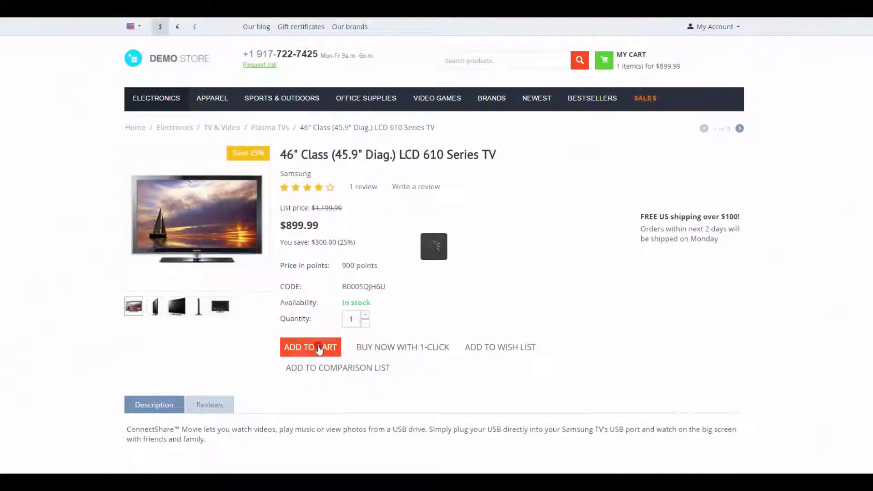
pyautogui.click(558, 296)
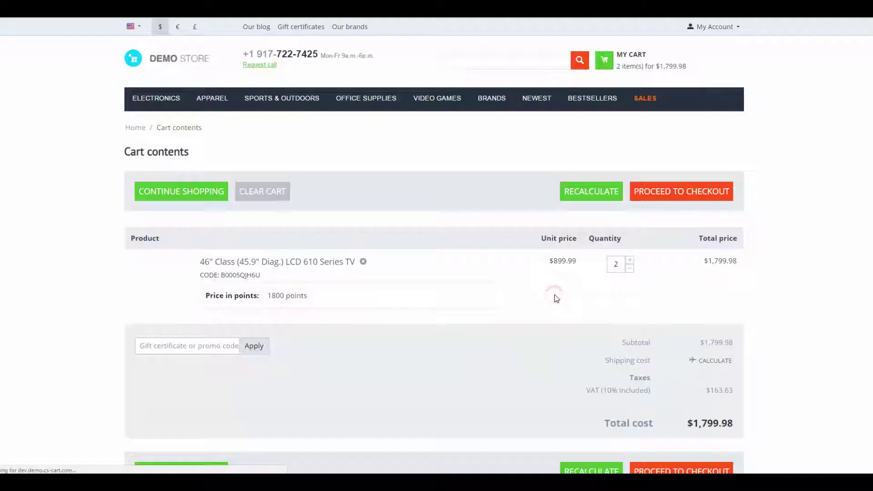
pyautogui.scroll(-3, 797, 309)
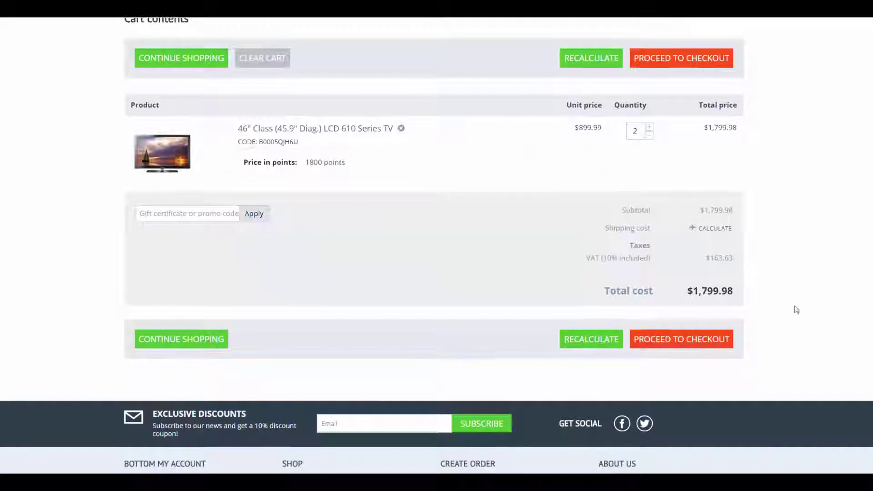
pyautogui.click(704, 339)
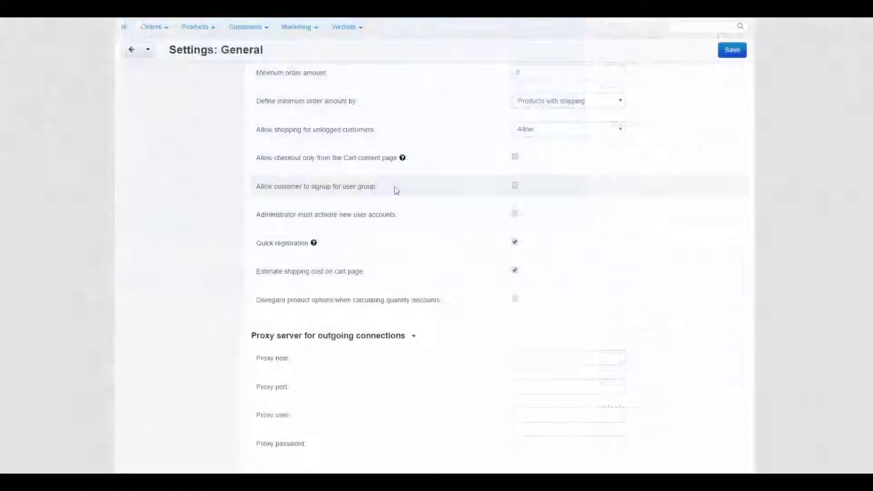
pyautogui.click(515, 186)
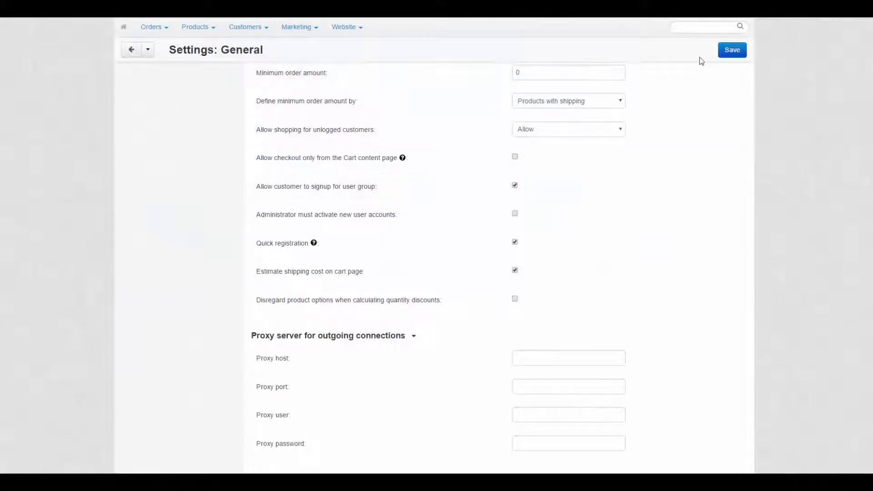
# Save the General settings and set the Wholesale user group to Active.
pyautogui.click(720, 52)
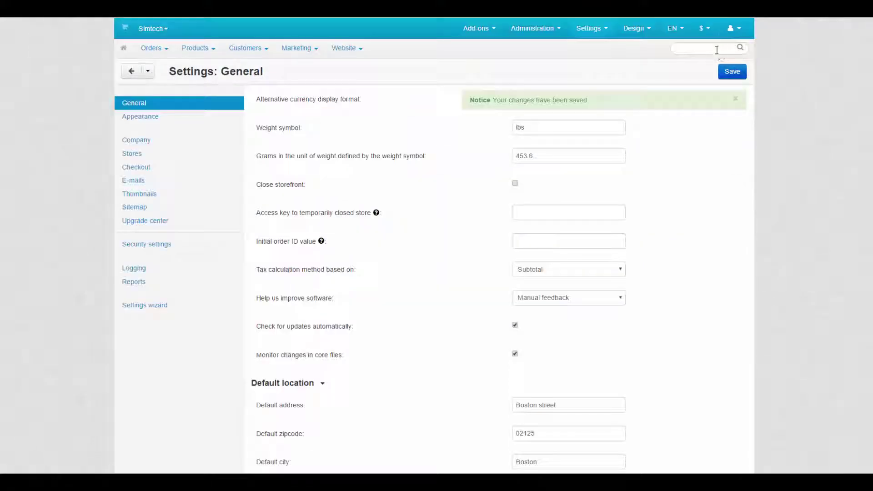
pyautogui.moveTo(248, 48)
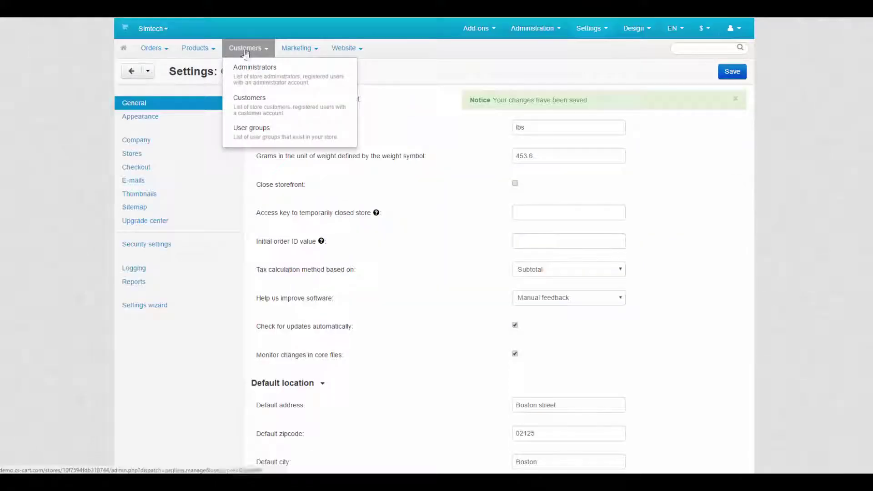
pyautogui.click(255, 131)
pyautogui.click(727, 172)
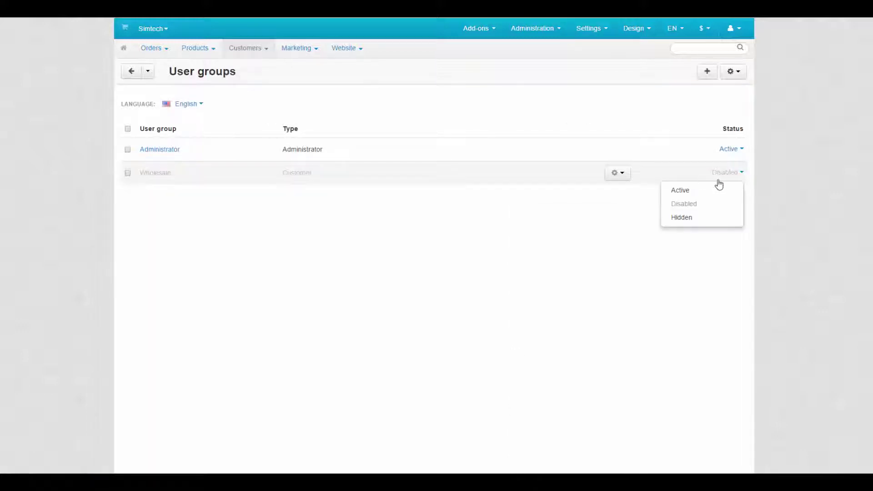
pyautogui.click(714, 190)
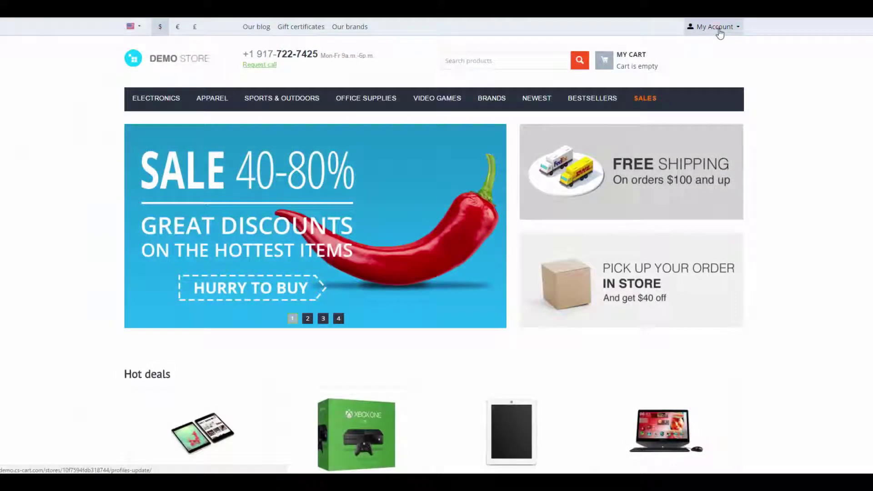
# Open the customer's profile User groups tab and the Wholesale membership status choices.
pyautogui.click(717, 27)
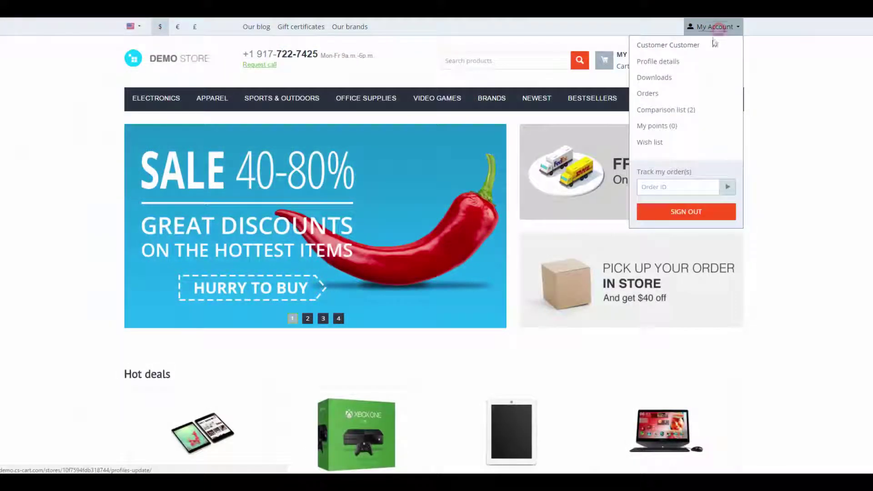
pyautogui.click(680, 67)
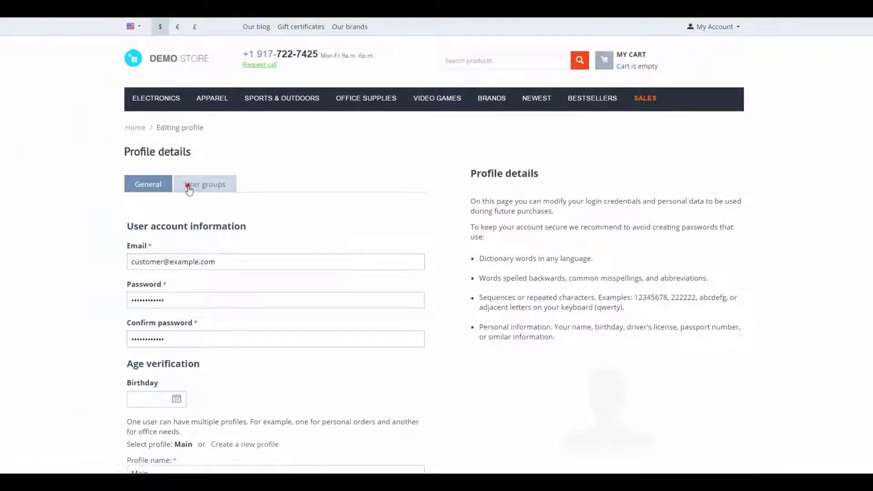
pyautogui.click(189, 187)
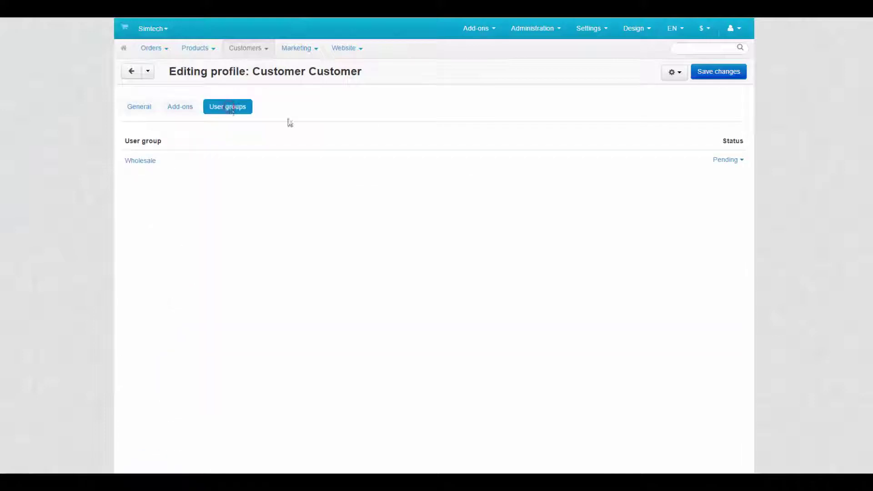
pyautogui.click(727, 160)
# Activate the Wholesale membership, require admin activation of new accounts, and register a storefront test account.
pyautogui.click(725, 178)
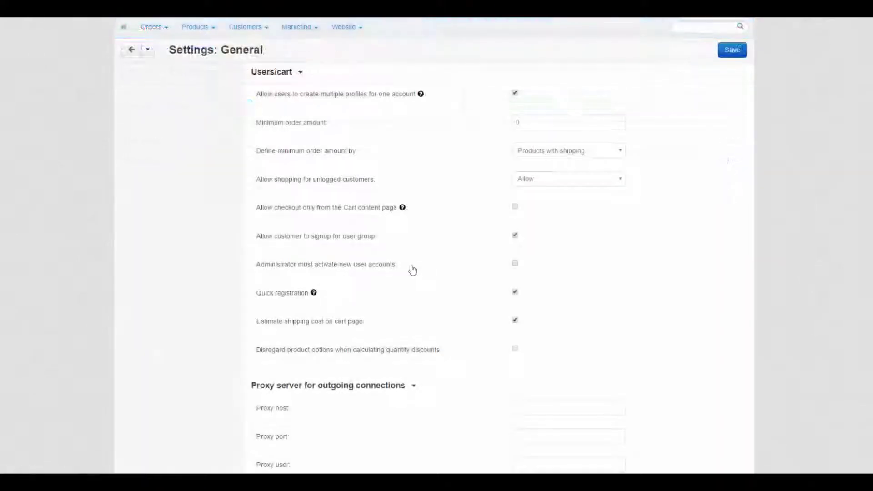
pyautogui.click(514, 263)
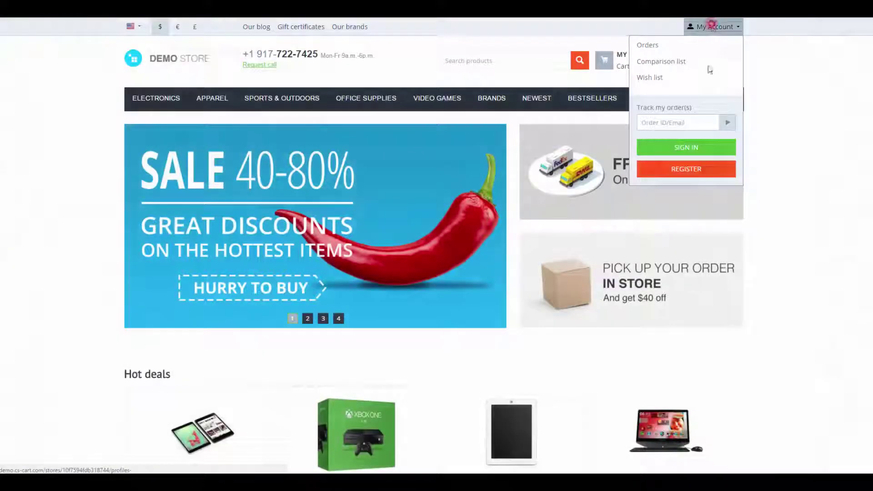
pyautogui.click(686, 169)
pyautogui.click(200, 198)
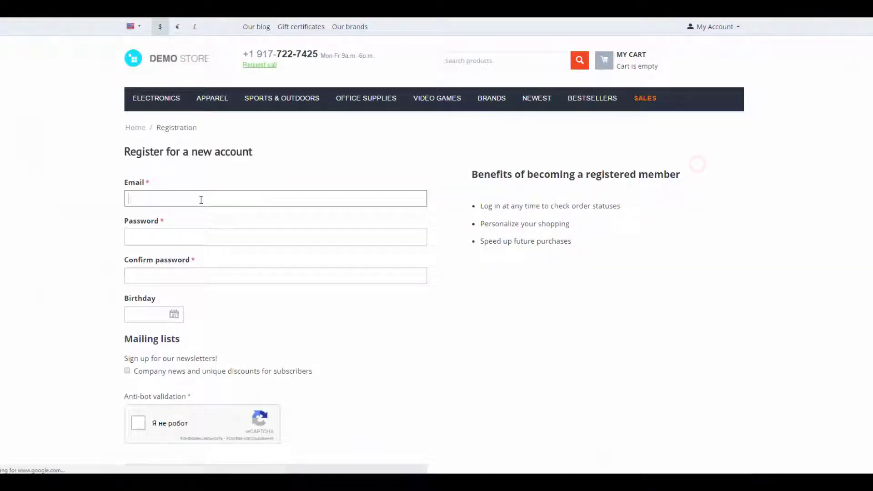
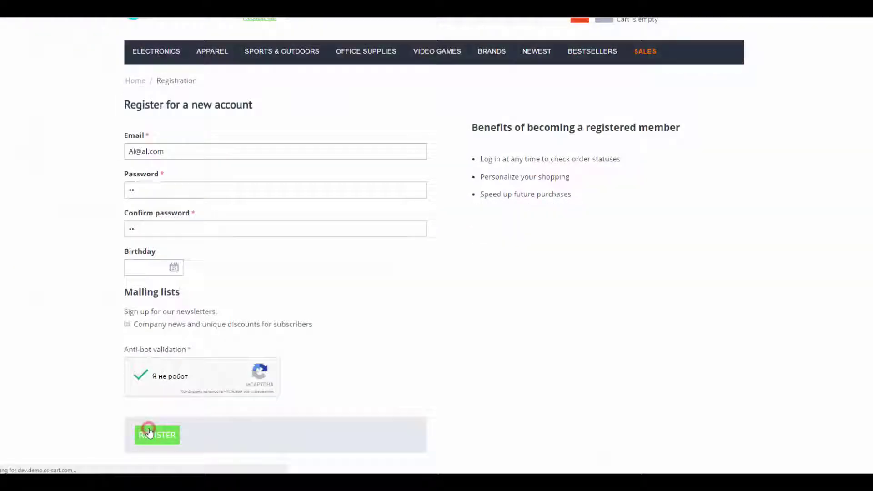
pyautogui.click(150, 431)
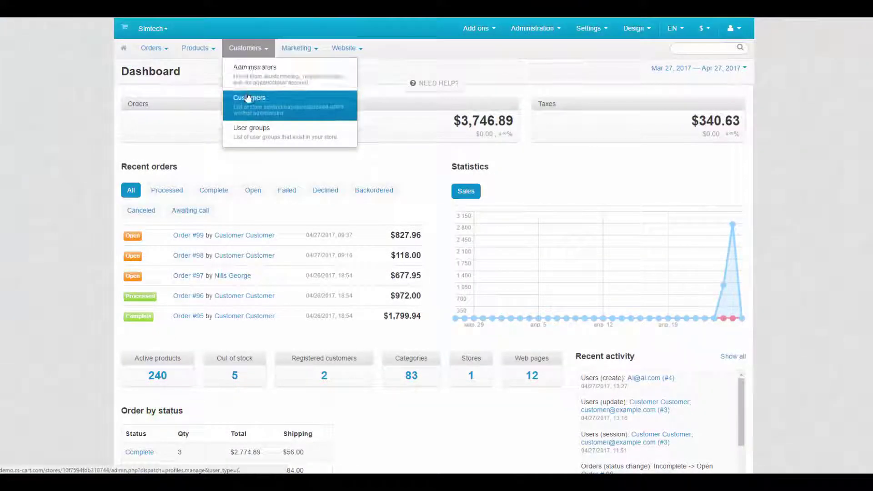
# In Customers, set the newly registered account's status to Active.
pyautogui.click(248, 98)
pyautogui.click(590, 118)
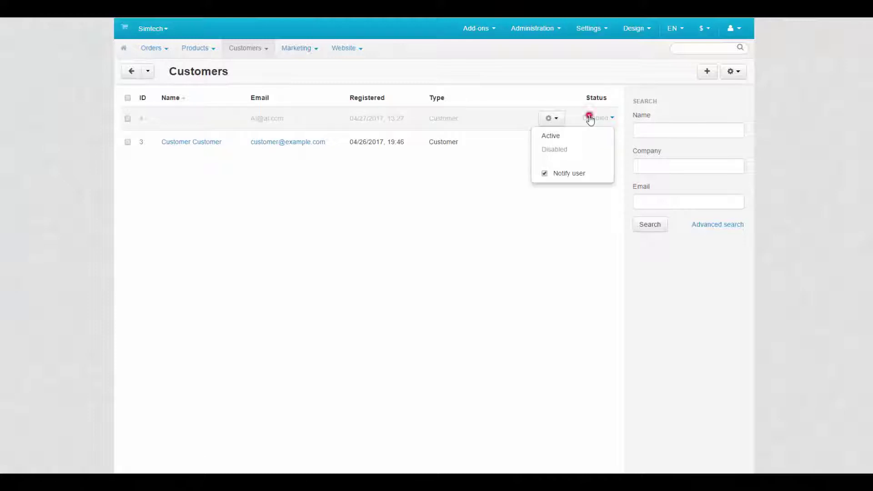
pyautogui.click(549, 138)
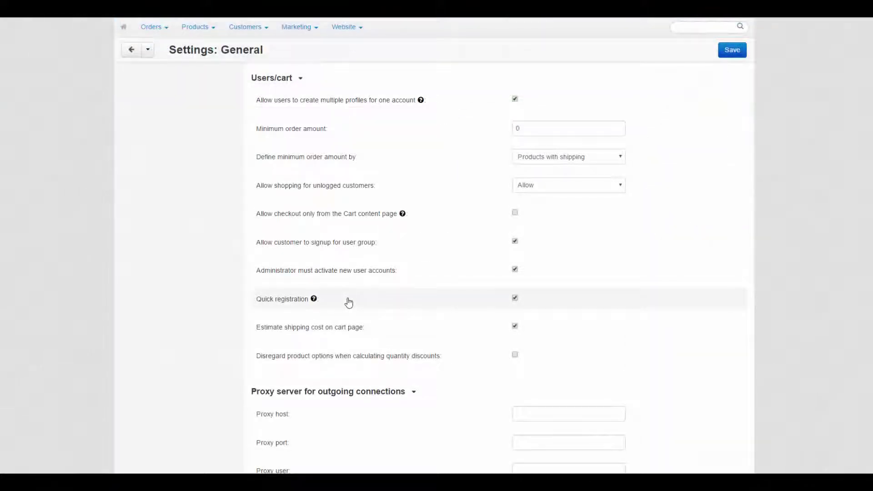
# Estimate Arizona shipping in the storefront cart, adding $28.00 for a $6,027.98 total.
pyautogui.moveTo(313, 304)
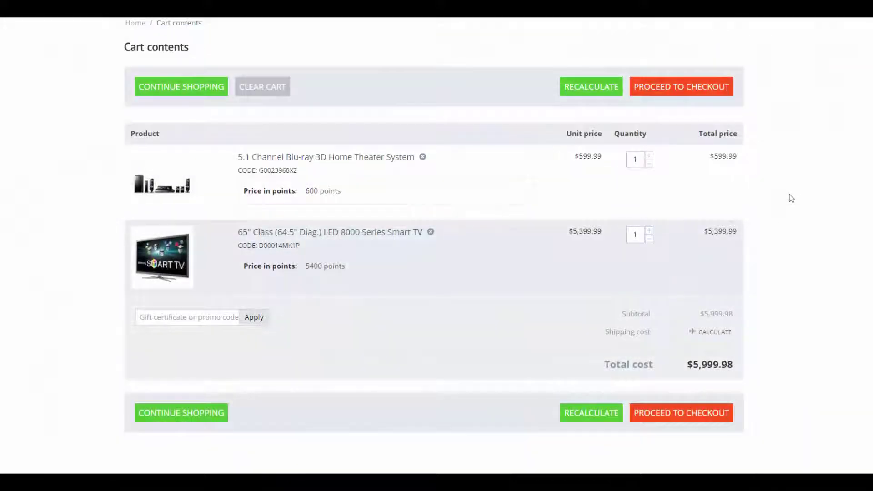
pyautogui.click(712, 331)
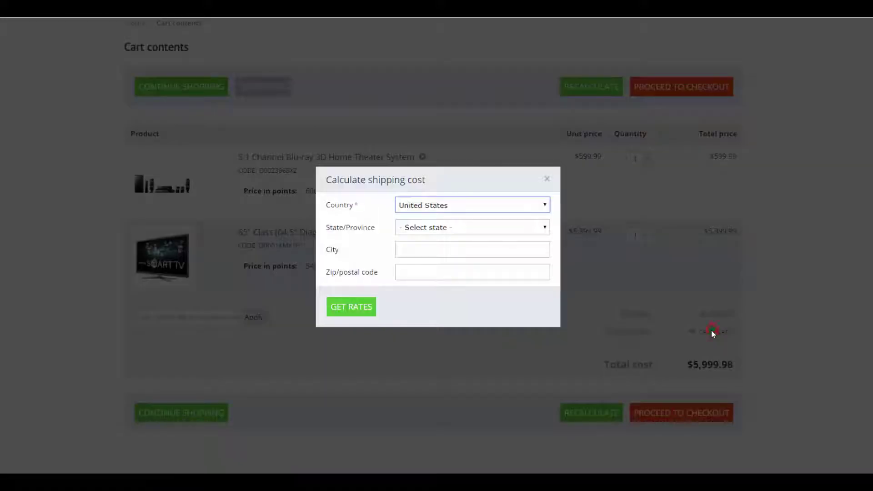
pyautogui.click(448, 234)
pyautogui.click(432, 267)
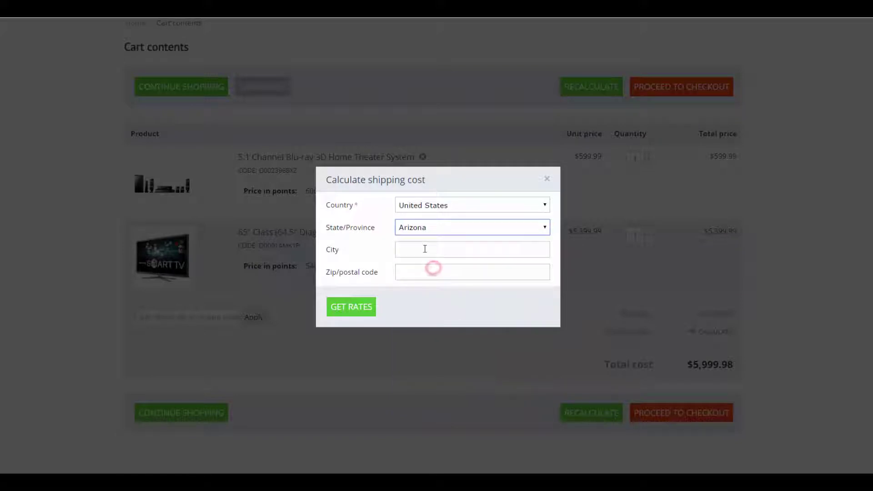
pyautogui.click(354, 307)
pyautogui.click(461, 339)
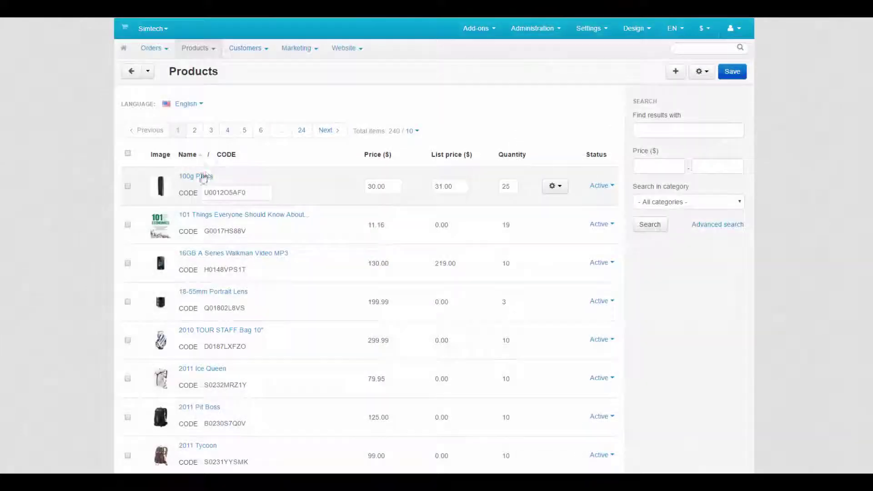
# Add a 100g Pants quantity discount: quantity 5 at price 25.00.
pyautogui.click(196, 175)
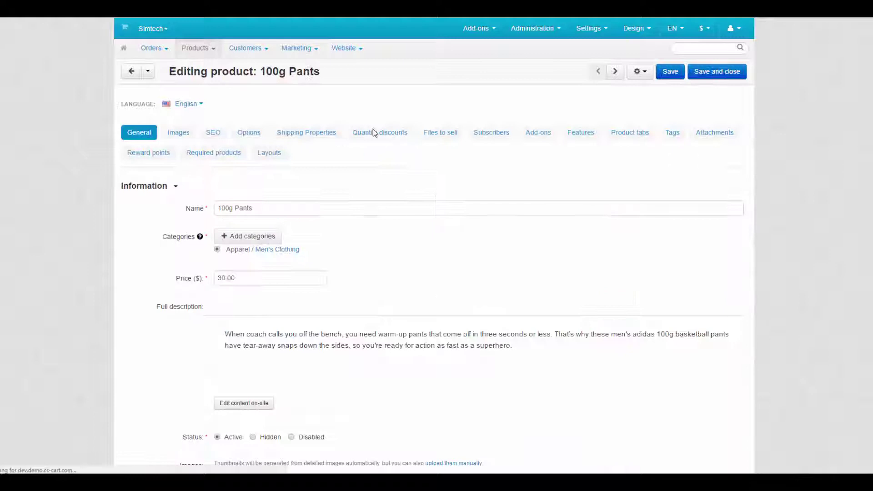
pyautogui.click(373, 132)
pyautogui.click(135, 226)
pyautogui.write('5')
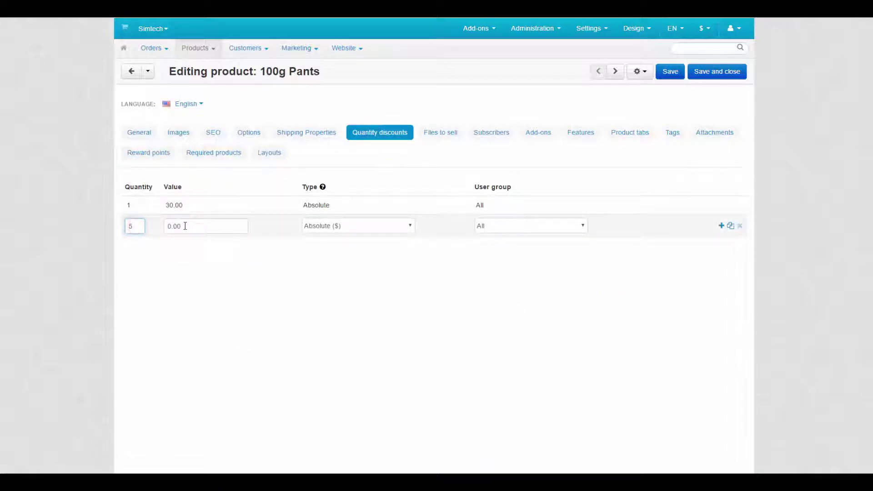
pyautogui.doubleClick(185, 226)
pyautogui.write('25.00')
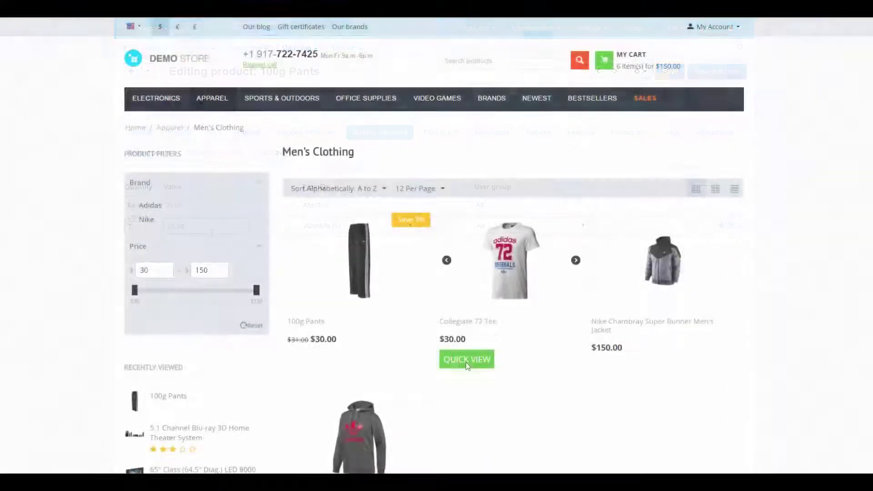
# On the storefront, add 3 black and 3 White/Prime Green 100g Pants to the cart.
pyautogui.click(358, 278)
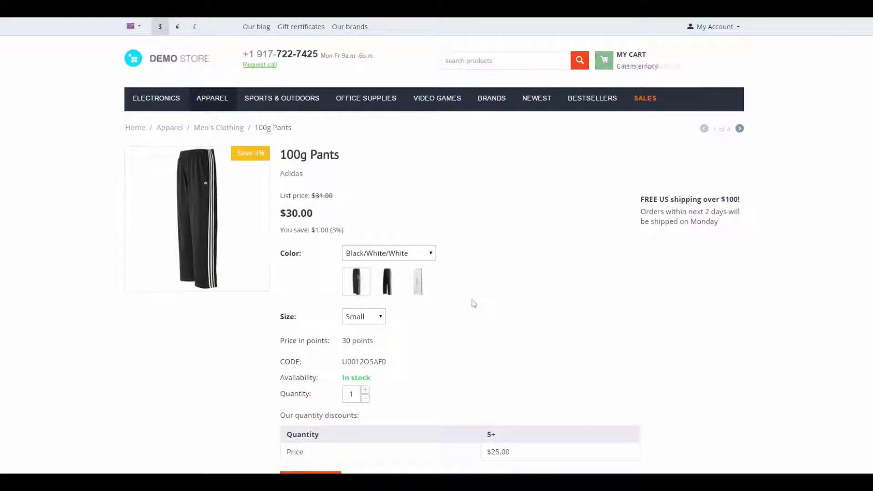
pyautogui.click(365, 390)
pyautogui.click(365, 390)
pyautogui.click(322, 473)
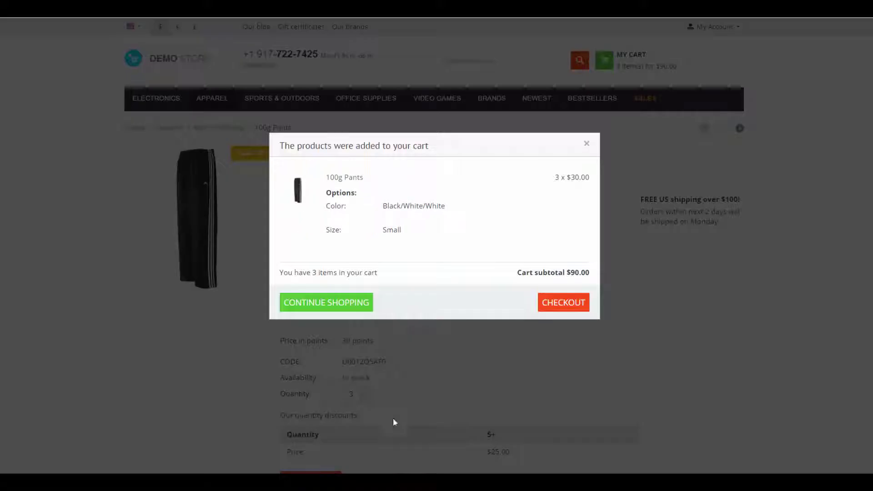
pyautogui.click(587, 143)
pyautogui.click(396, 253)
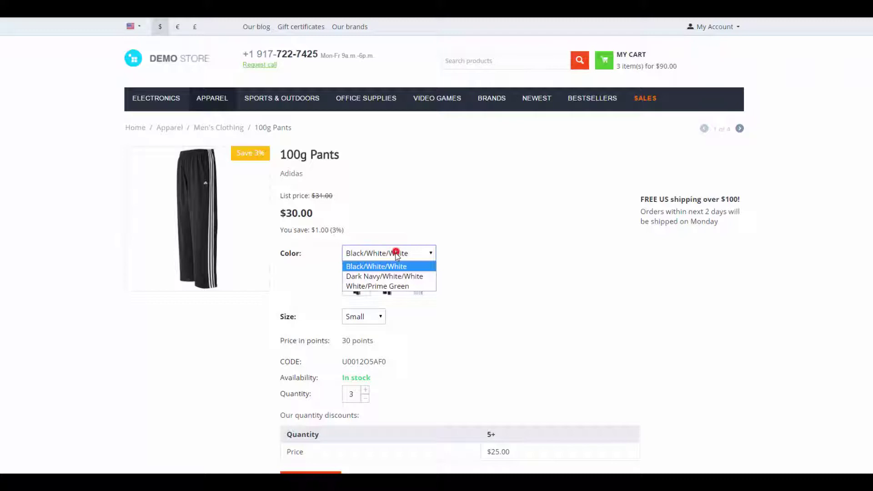
pyautogui.click(386, 286)
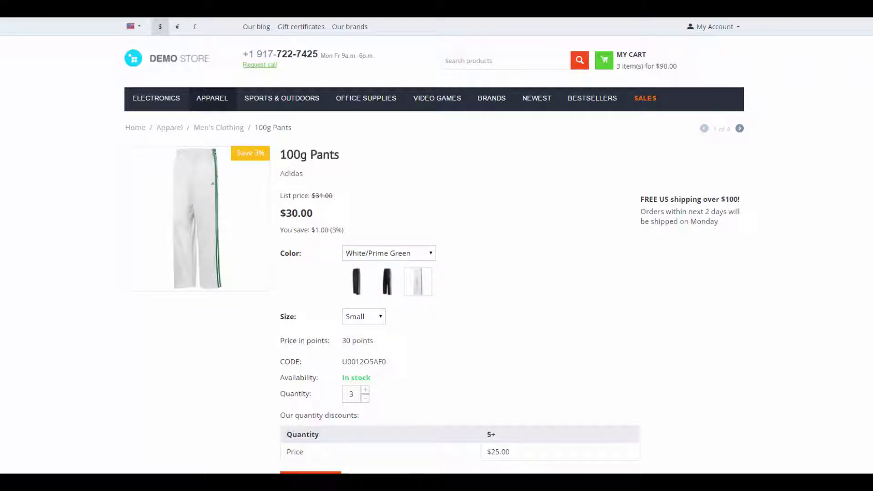
pyautogui.click(311, 473)
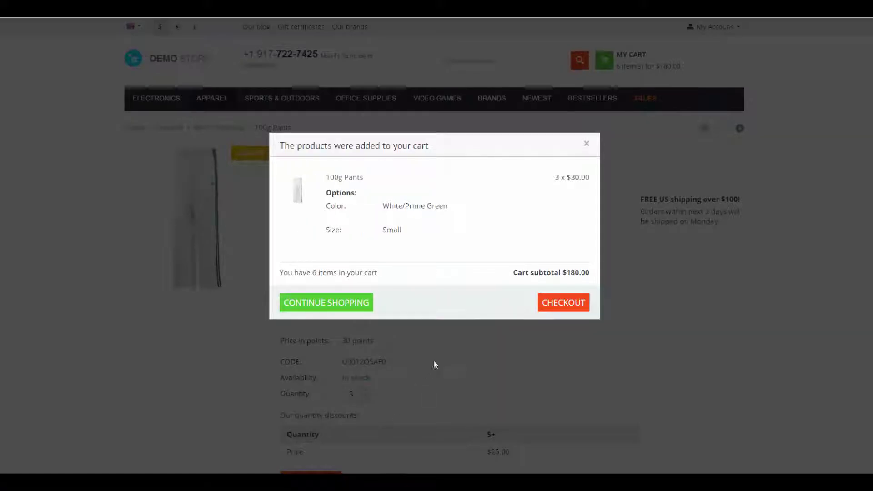
# Show the $180.00 subtotal and each pair still priced at $30.00 in the cart.
pyautogui.moveTo(563, 272); pyautogui.dragTo(593, 271)
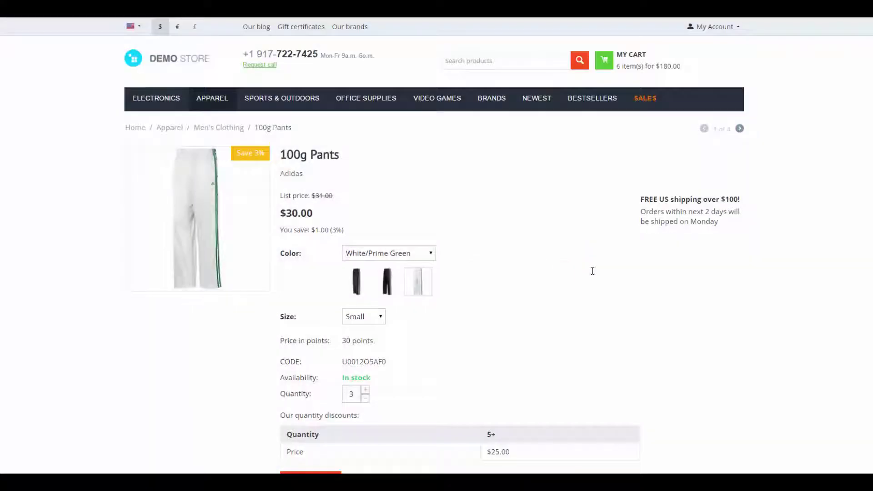
pyautogui.click(652, 67)
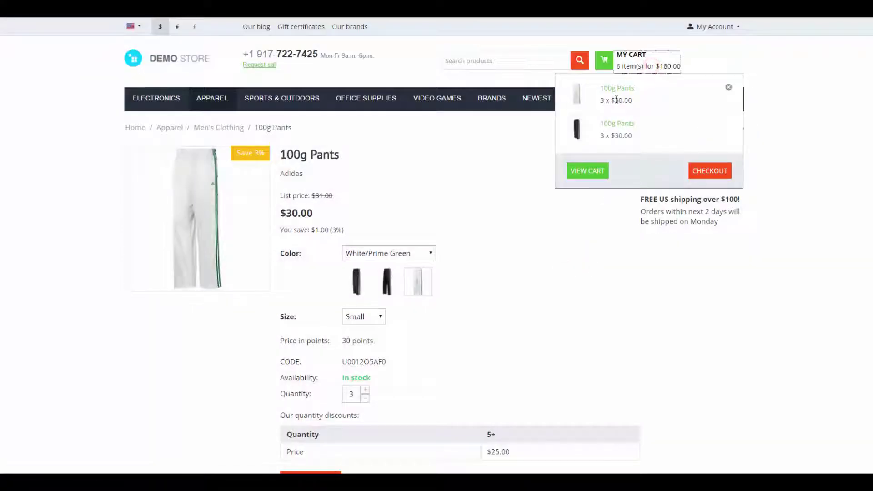
pyautogui.doubleClick(621, 100)
pyautogui.doubleClick(623, 136)
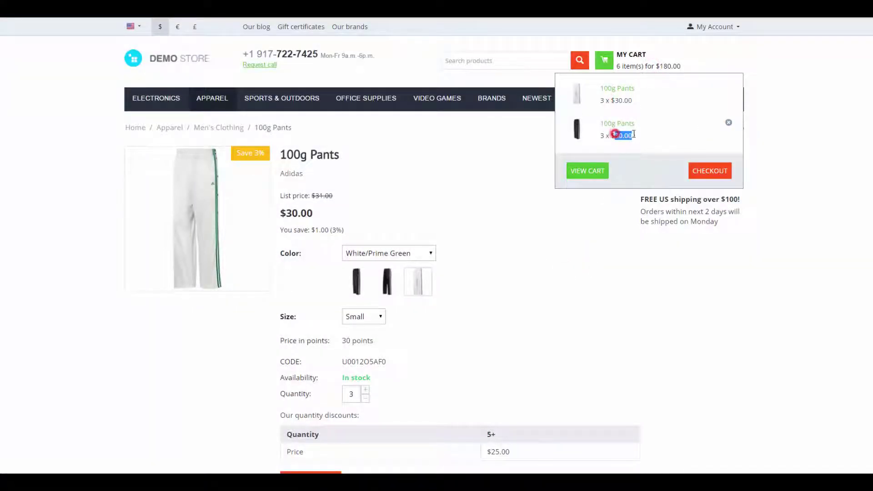
pyautogui.click(587, 243)
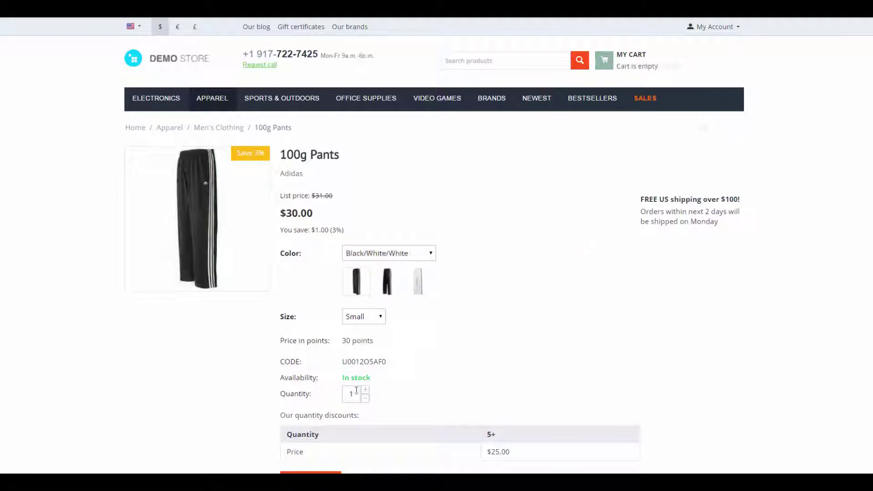
# Add 3 Black/White/White and 3 White/Prime Green 100g Pants to the cart.
pyautogui.click(366, 390)
pyautogui.click(365, 390)
pyautogui.click(321, 473)
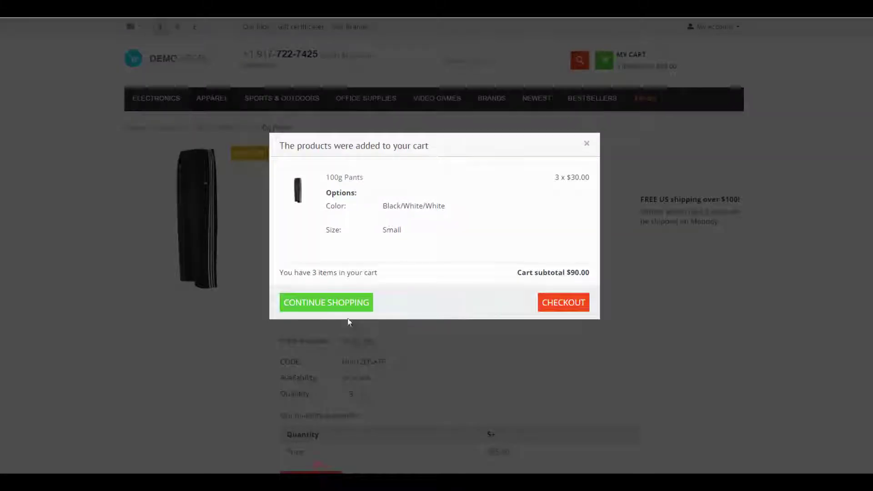
pyautogui.click(346, 305)
pyautogui.click(390, 253)
pyautogui.click(384, 285)
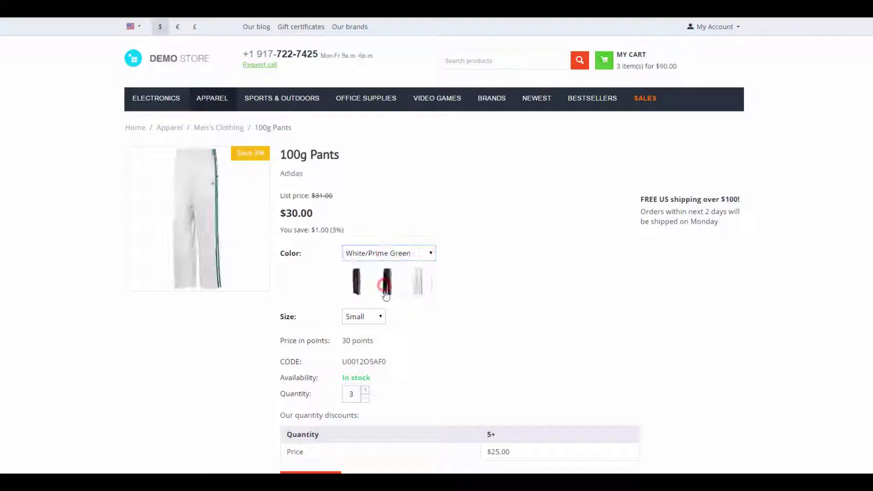
pyautogui.click(319, 472)
# Confirm both items show the $25.00 discounted price, then go to checkout.
pyautogui.moveTo(569, 177); pyautogui.dragTo(580, 176)
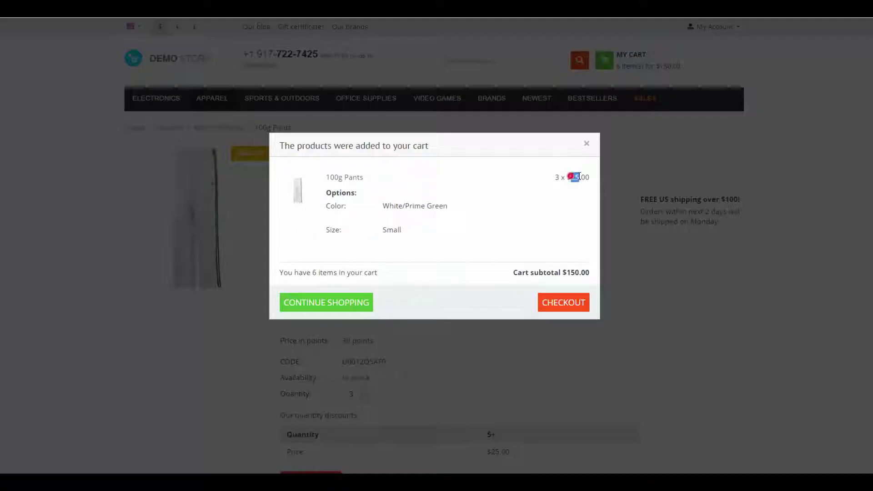
pyautogui.click(587, 144)
pyautogui.click(634, 67)
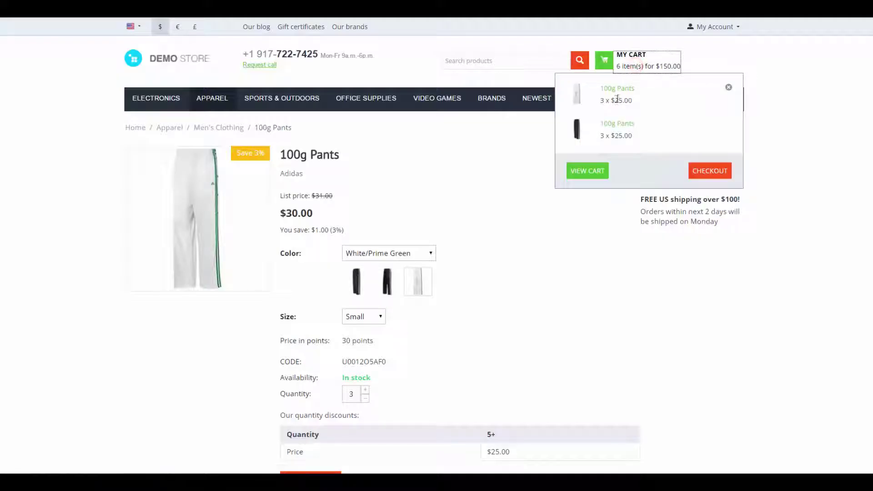
pyautogui.doubleClick(617, 99)
pyautogui.doubleClick(623, 136)
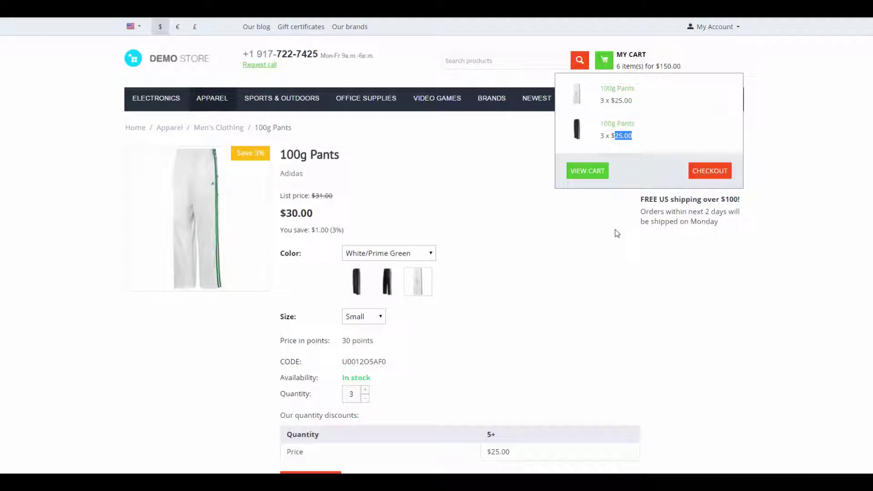
pyautogui.click(704, 170)
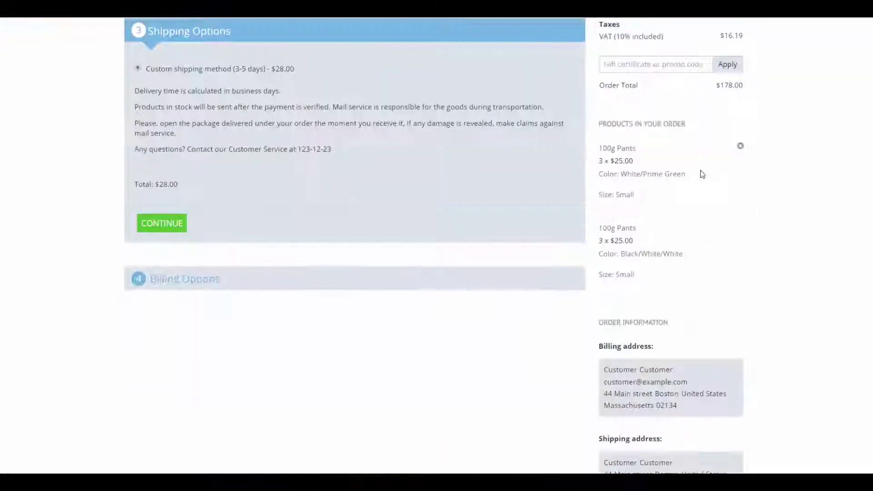
# Uncheck and recheck 'Pages' under Search also in, leaving Pages included in storefront search.
pyautogui.doubleClick(728, 83)
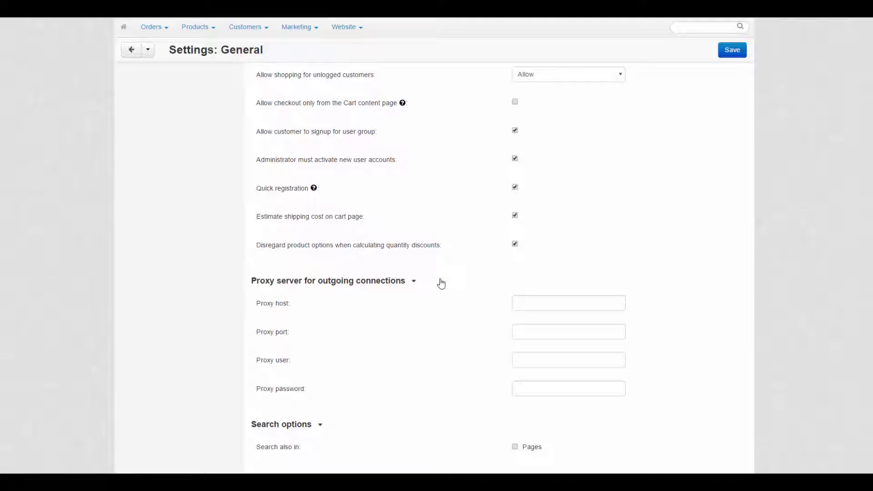
pyautogui.click(516, 447)
pyautogui.click(516, 447)
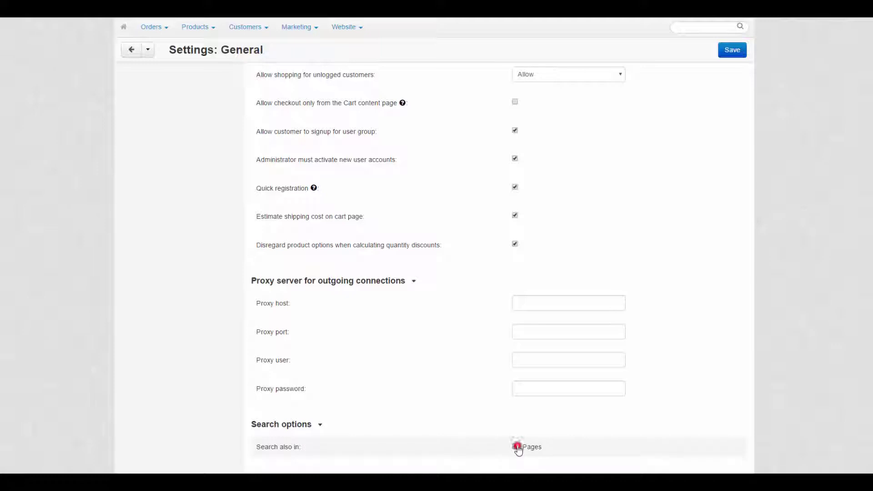